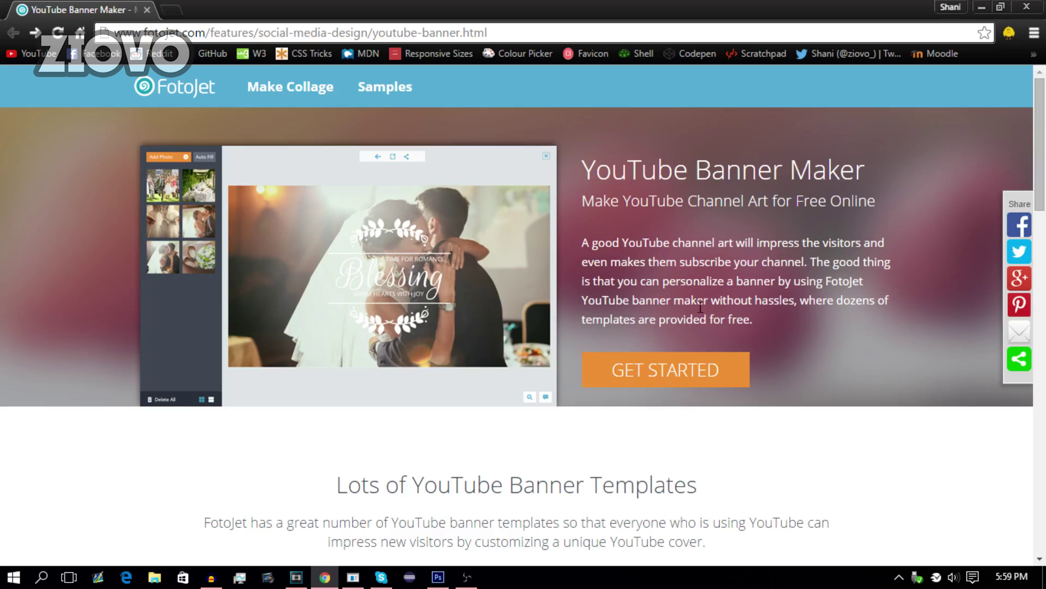
Step: Begin a YouTube banner and apply the palm-tree party template with its 'My Idea OF A PARTY' ribbon
{"action": "left_click", "coordinate": [714, 381]}
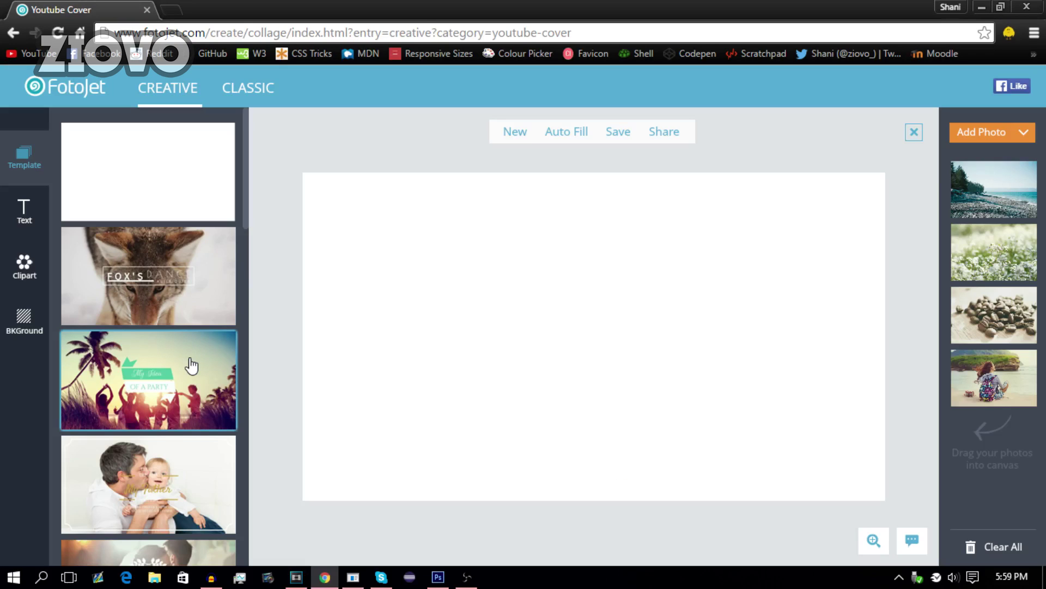
{"action": "scroll", "coordinate": [191, 365], "scroll_direction": "down", "scroll_amount": 15}
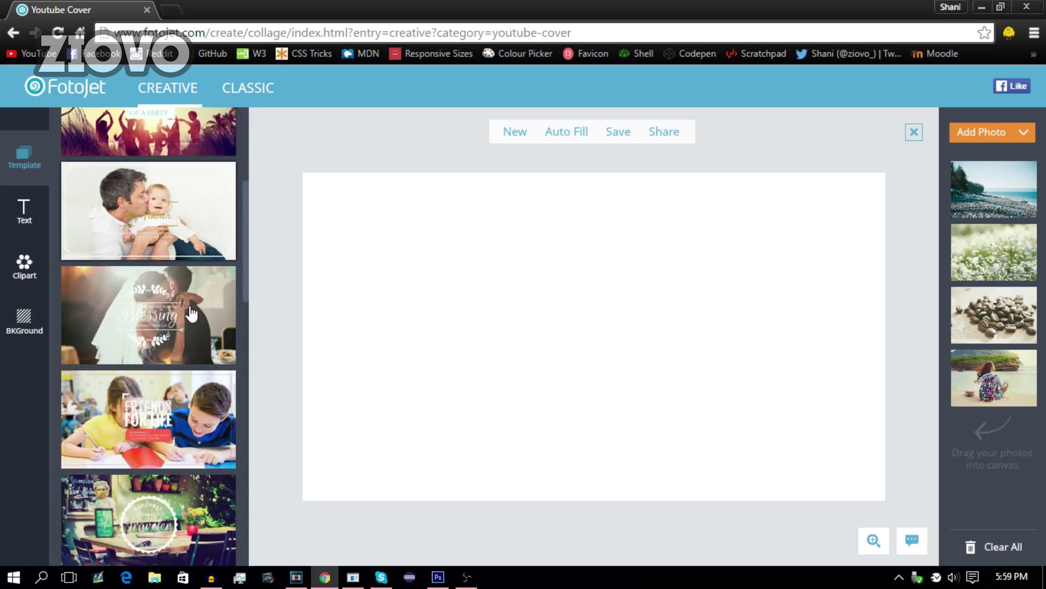
{"action": "scroll", "coordinate": [191, 313], "scroll_direction": "down", "scroll_amount": 5}
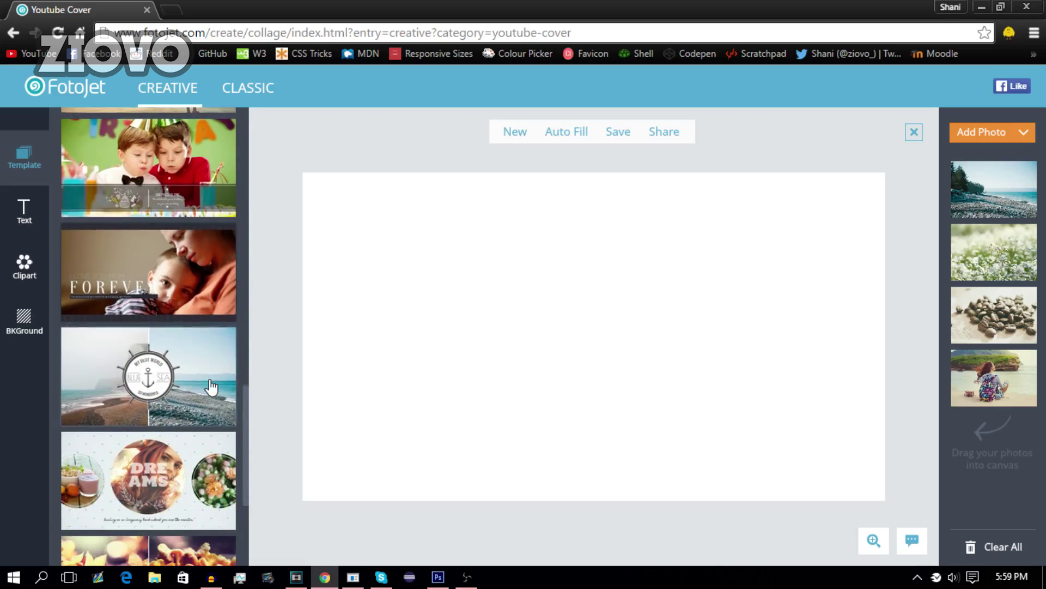
{"action": "left_click_drag", "start_coordinate": [249, 440], "coordinate": [237, 188]}
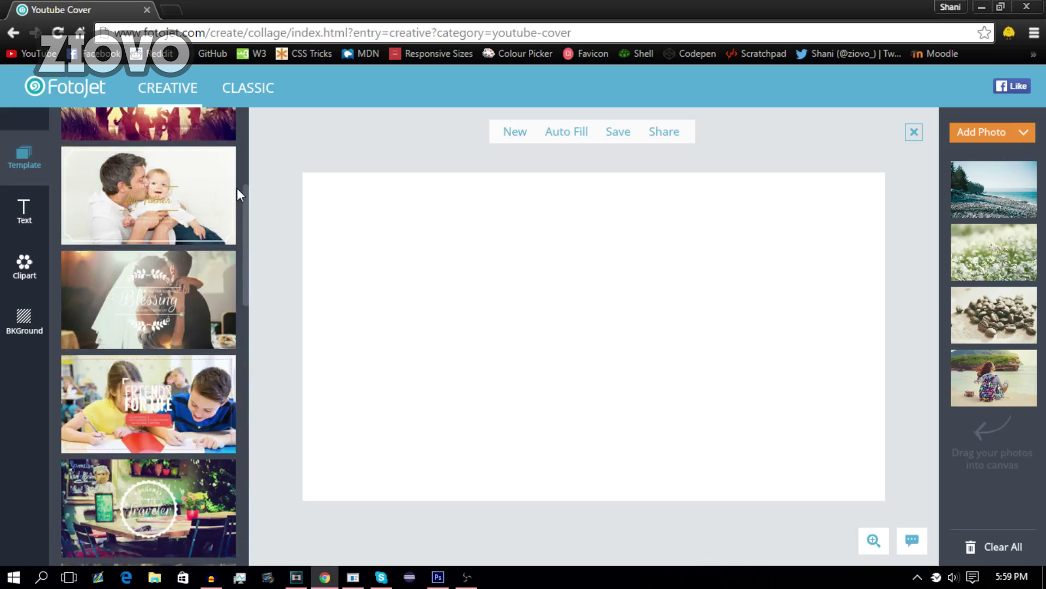
{"action": "left_click", "coordinate": [188, 283]}
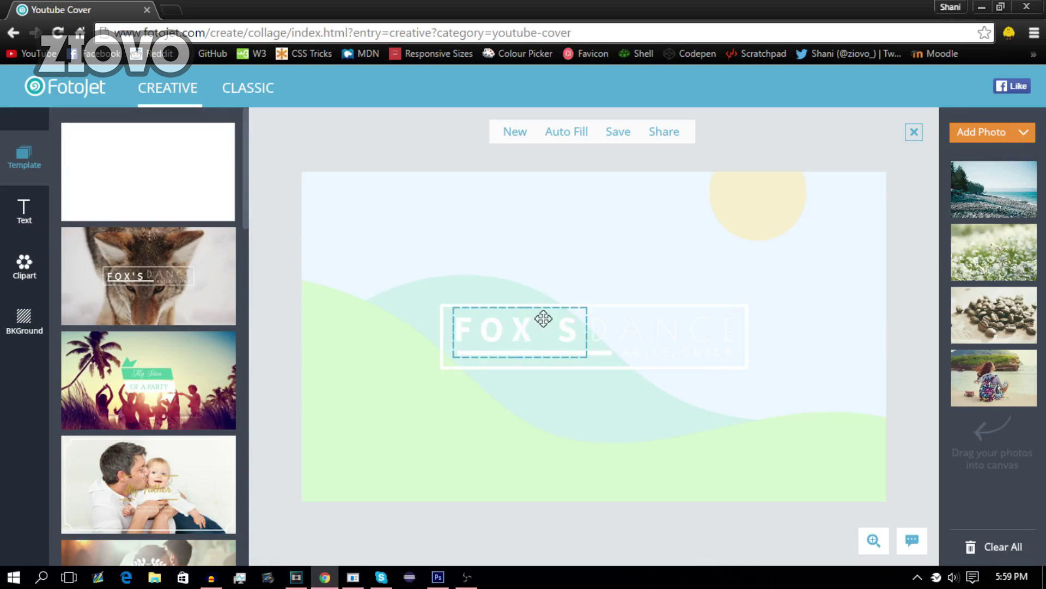
{"action": "left_click", "coordinate": [145, 384]}
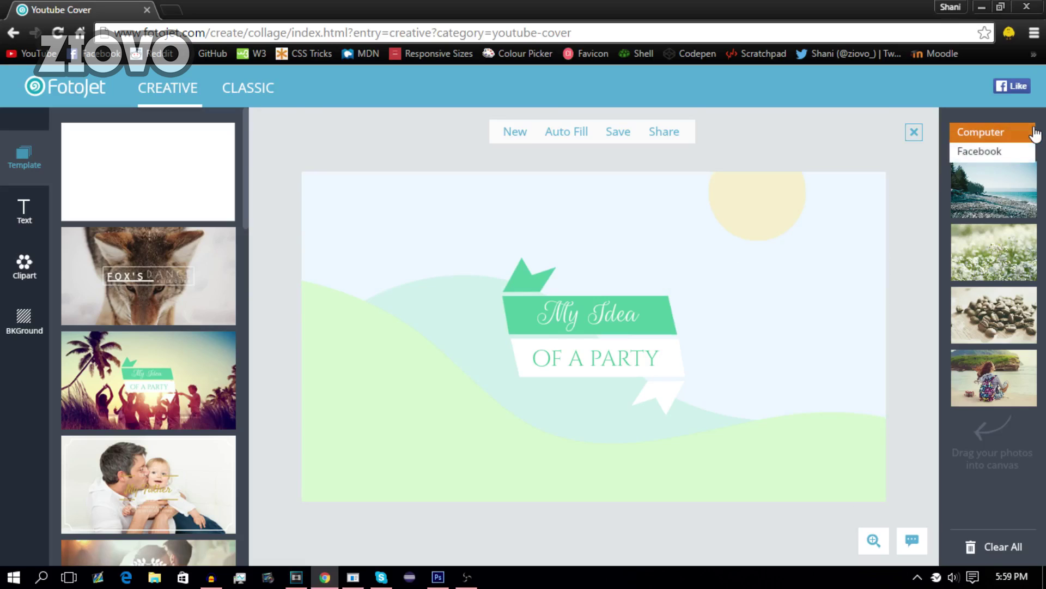
{"action": "mouse_move", "coordinate": [1003, 136]}
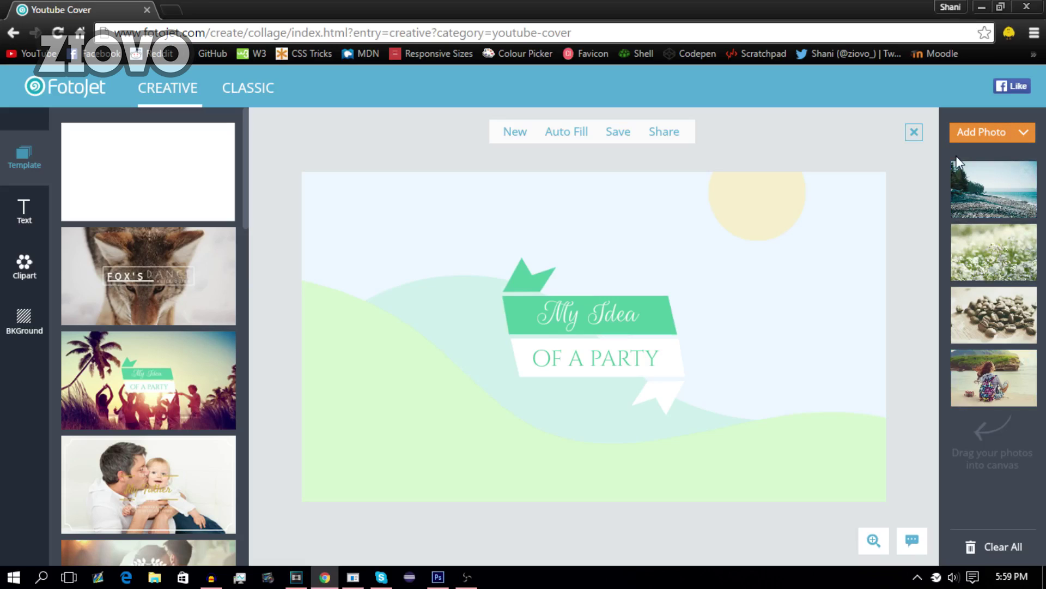
Step: Set the beach photo as the background and raise its brightness to 17 and contrast to 21
{"action": "left_click", "coordinate": [998, 198]}
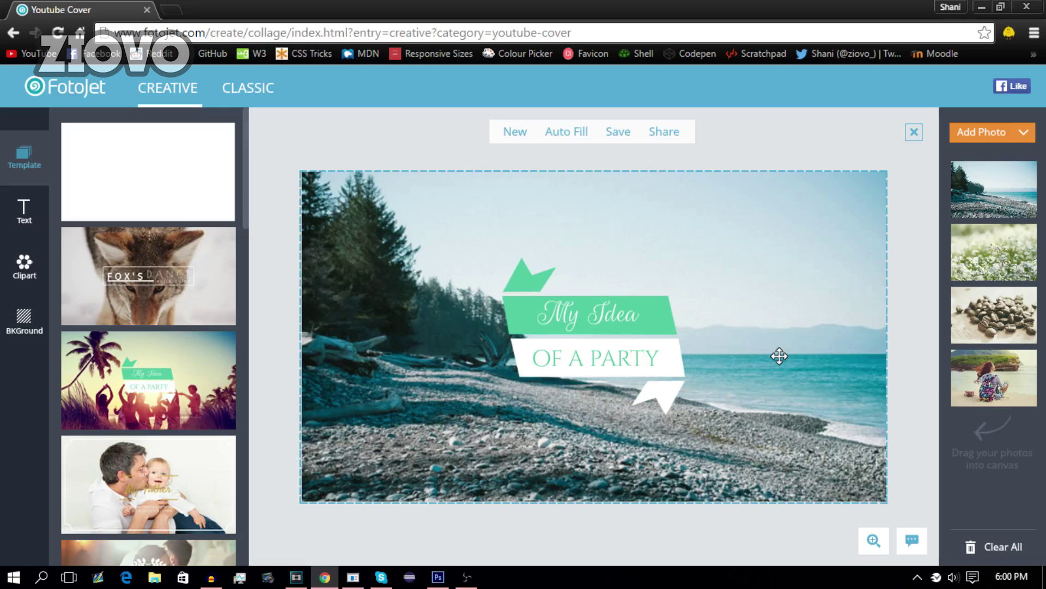
{"action": "left_click", "coordinate": [781, 237]}
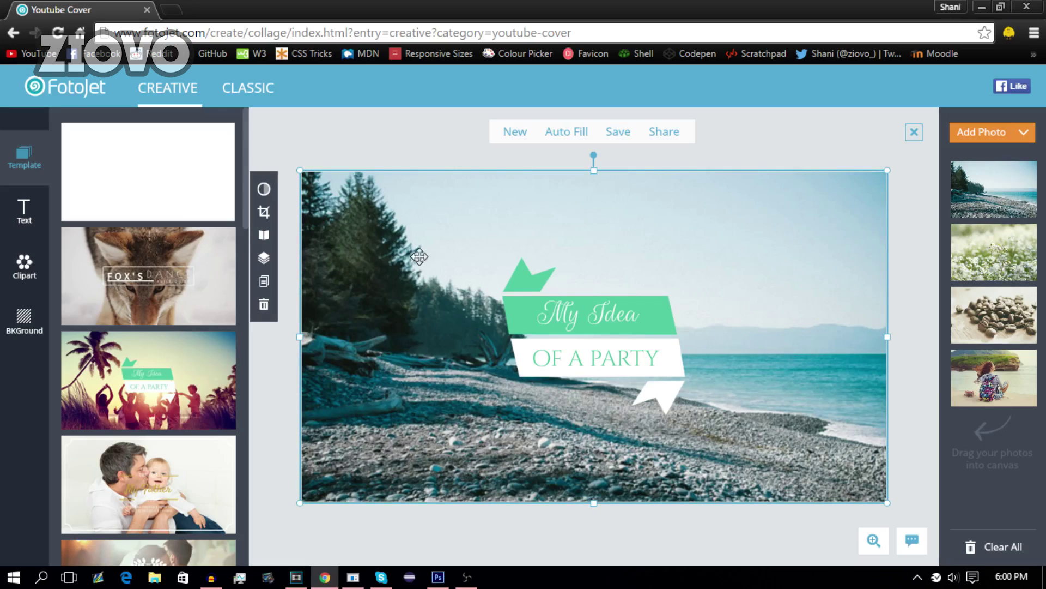
{"action": "left_click", "coordinate": [265, 192]}
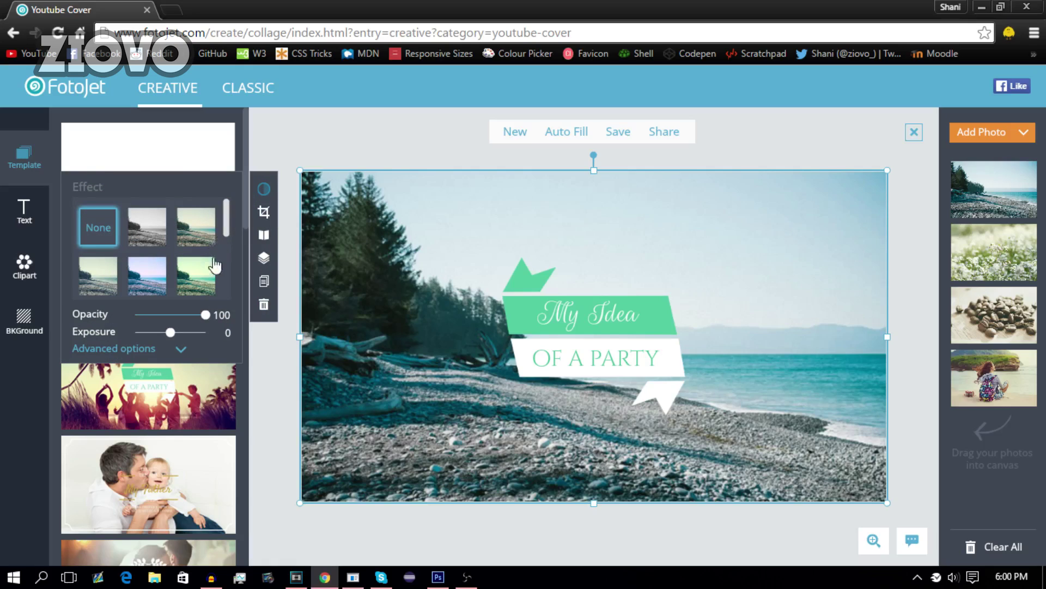
{"action": "left_click", "coordinate": [182, 344]}
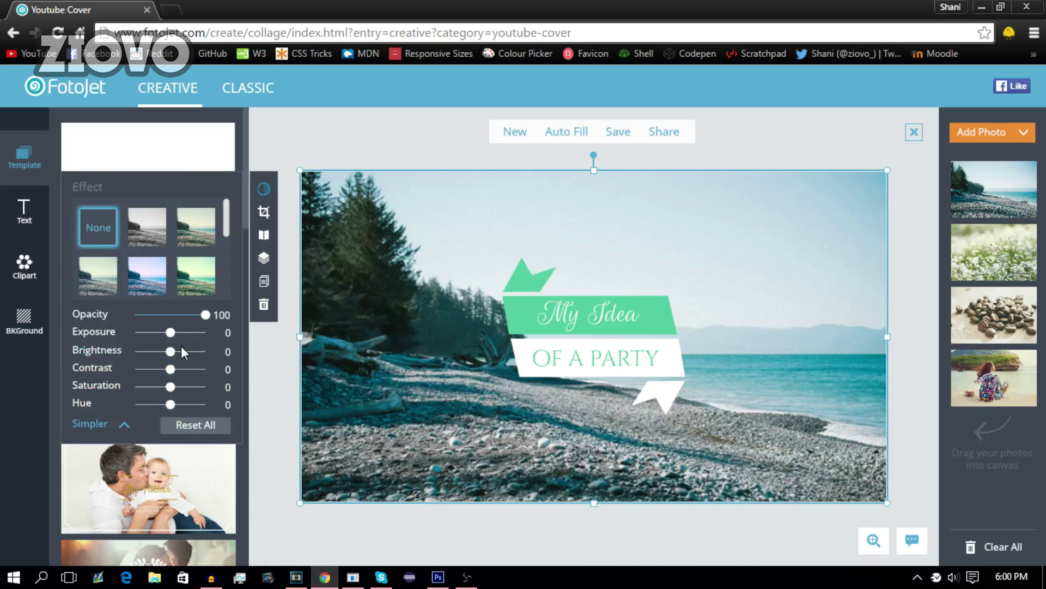
{"action": "mouse_move", "coordinate": [175, 358]}
{"action": "left_mouse_down"}
{"action": "mouse_move", "coordinate": [188, 355]}
{"action": "mouse_move", "coordinate": [176, 355]}
{"action": "mouse_move", "coordinate": [185, 370]}
{"action": "left_mouse_up"}
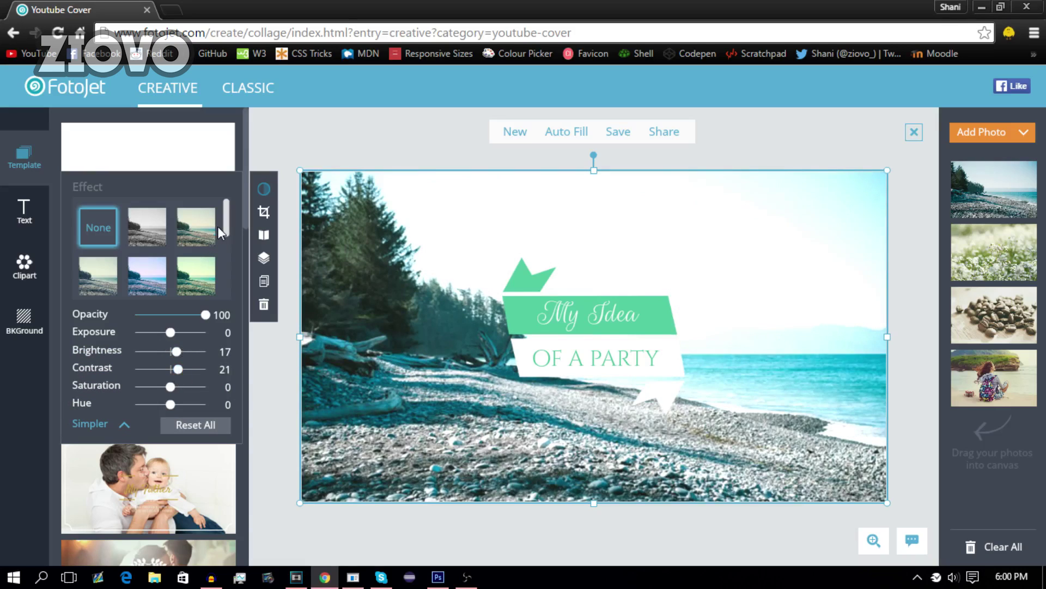
Step: Apply the muted grey-teal filter to the beach photo after trying black-and-white and teal
{"action": "left_click", "coordinate": [160, 236]}
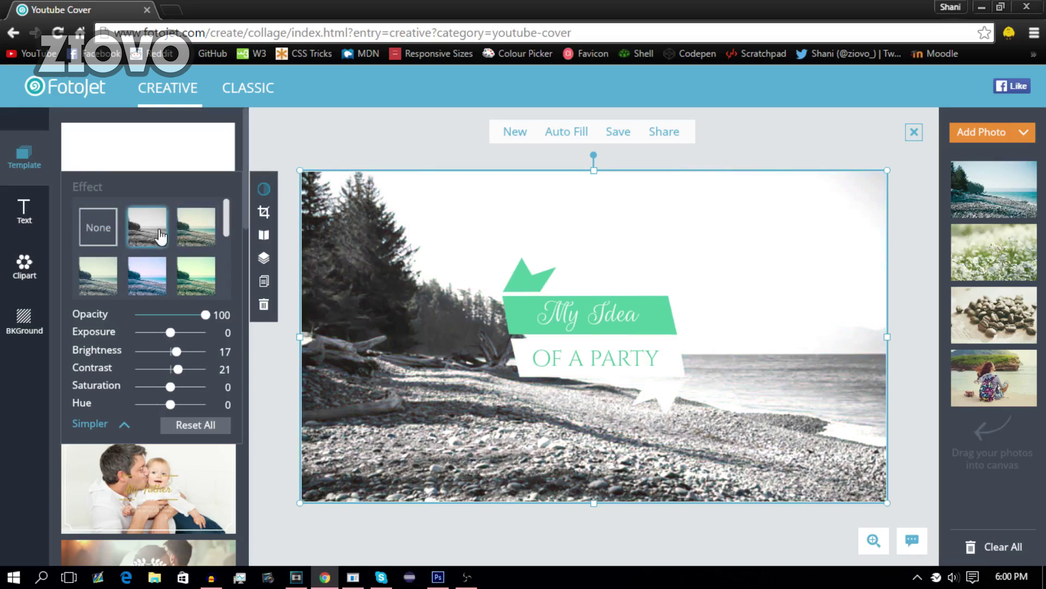
{"action": "left_click", "coordinate": [196, 281]}
{"action": "left_click_drag", "start_coordinate": [227, 226], "coordinate": [222, 272]}
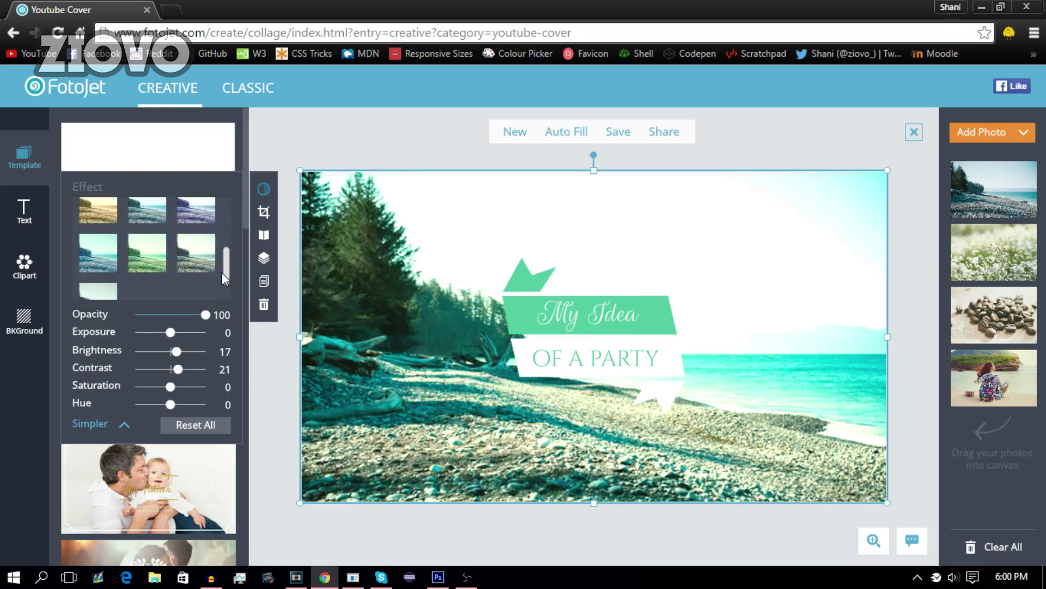
{"action": "left_click", "coordinate": [98, 270]}
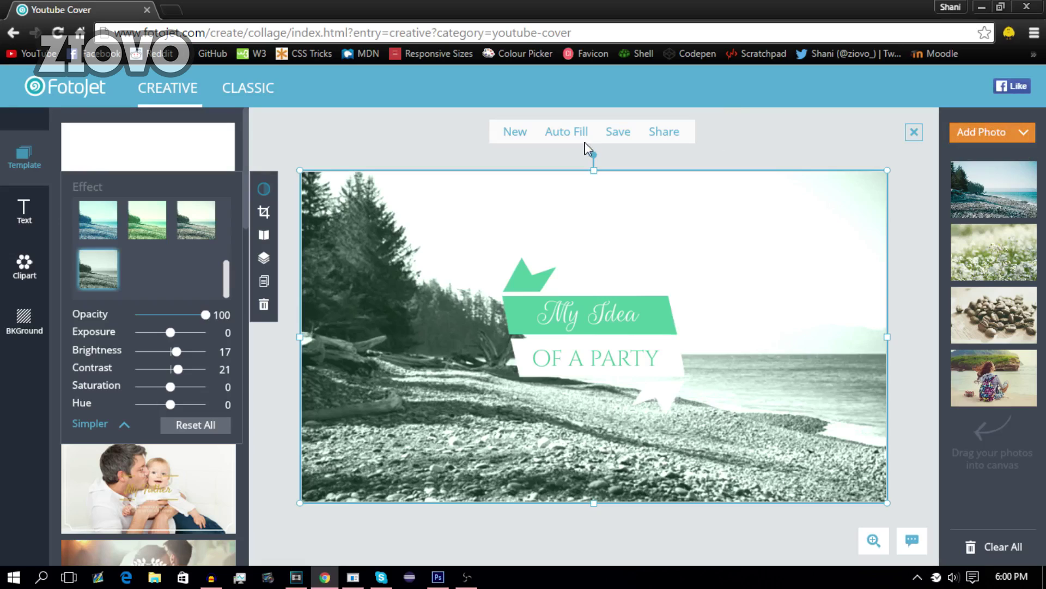
Step: Replace the ribbon's 'My Idea' text with 'Ziovo'
{"action": "left_click", "coordinate": [31, 220]}
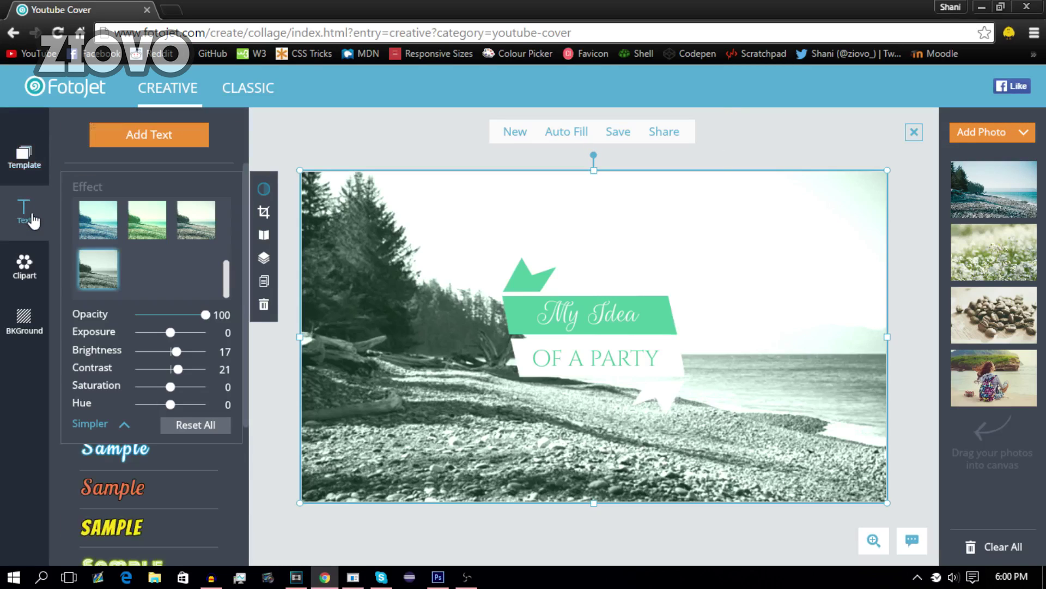
{"action": "left_click", "coordinate": [587, 322]}
{"action": "left_click", "coordinate": [550, 313]}
{"action": "left_click_drag", "start_coordinate": [538, 313], "coordinate": [633, 312]}
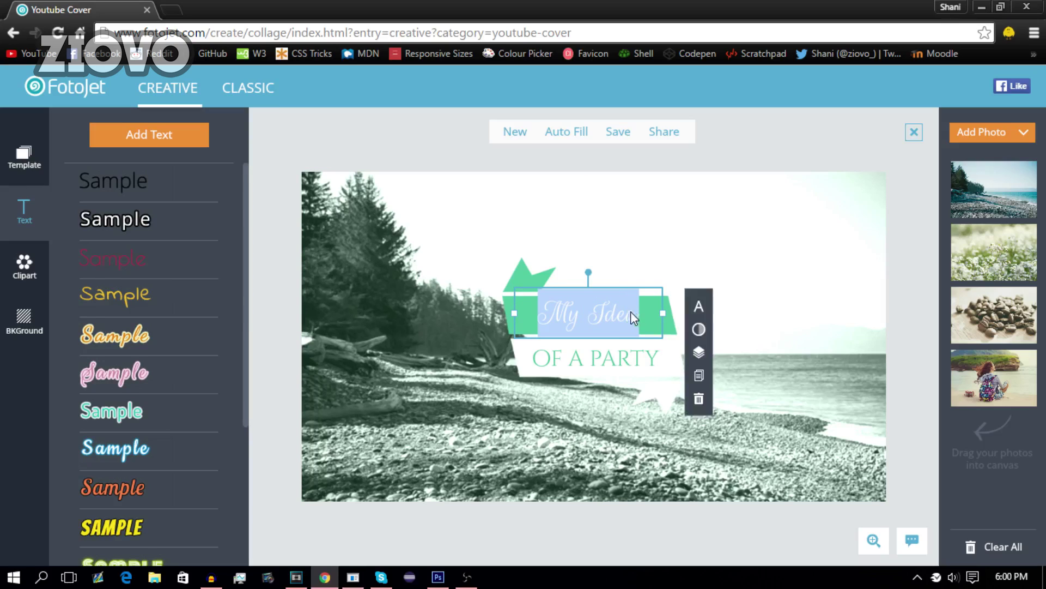
{"action": "type", "text": "Ziovo"}
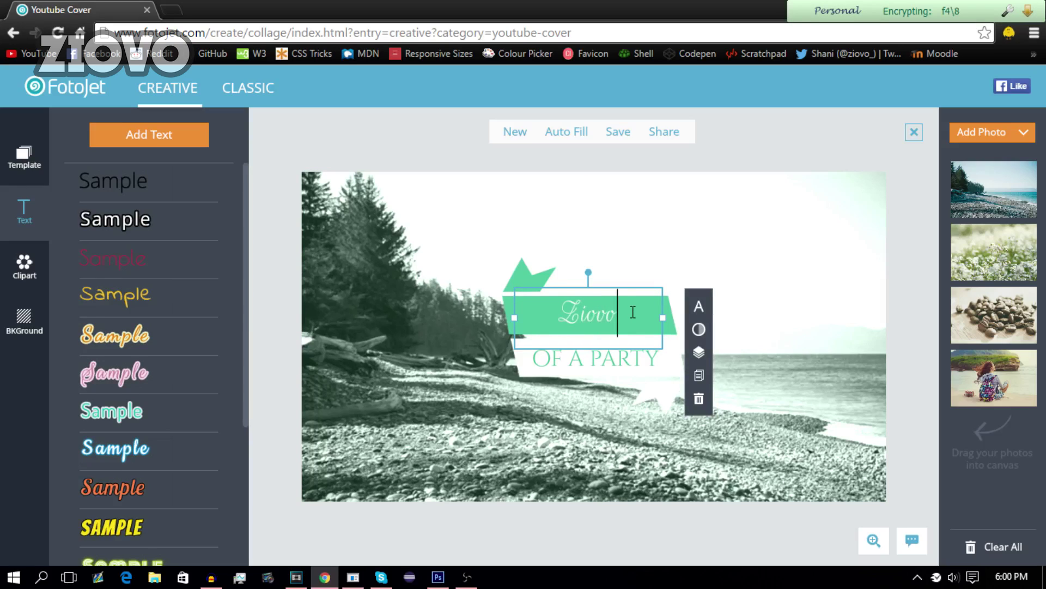
Step: Set the Ziovo text to Permanent Marker and nudge it down inside the green ribbon
{"action": "left_click", "coordinate": [698, 305]}
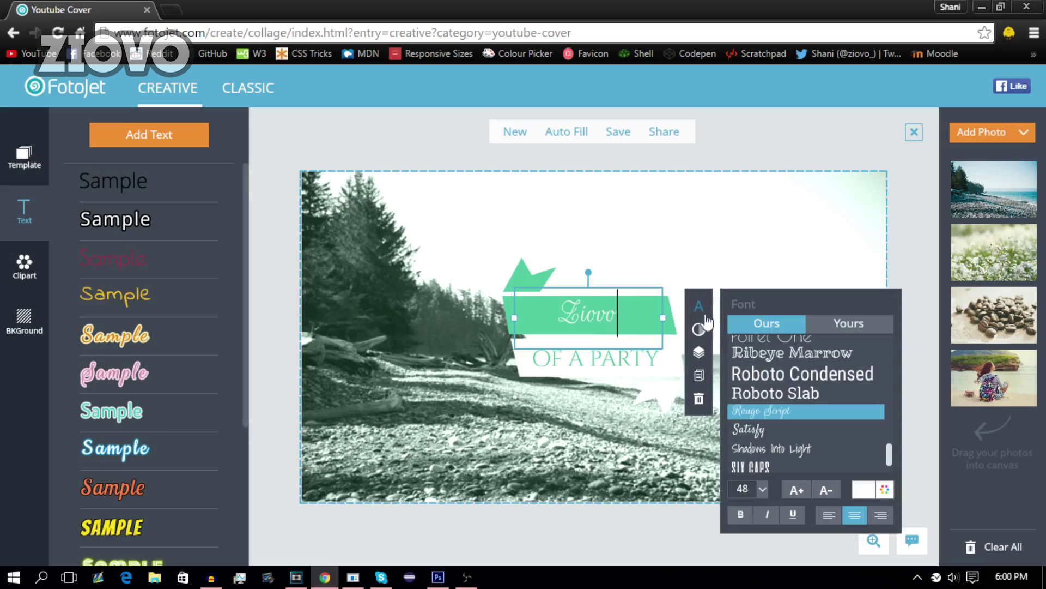
{"action": "left_click_drag", "start_coordinate": [888, 452], "coordinate": [888, 428]}
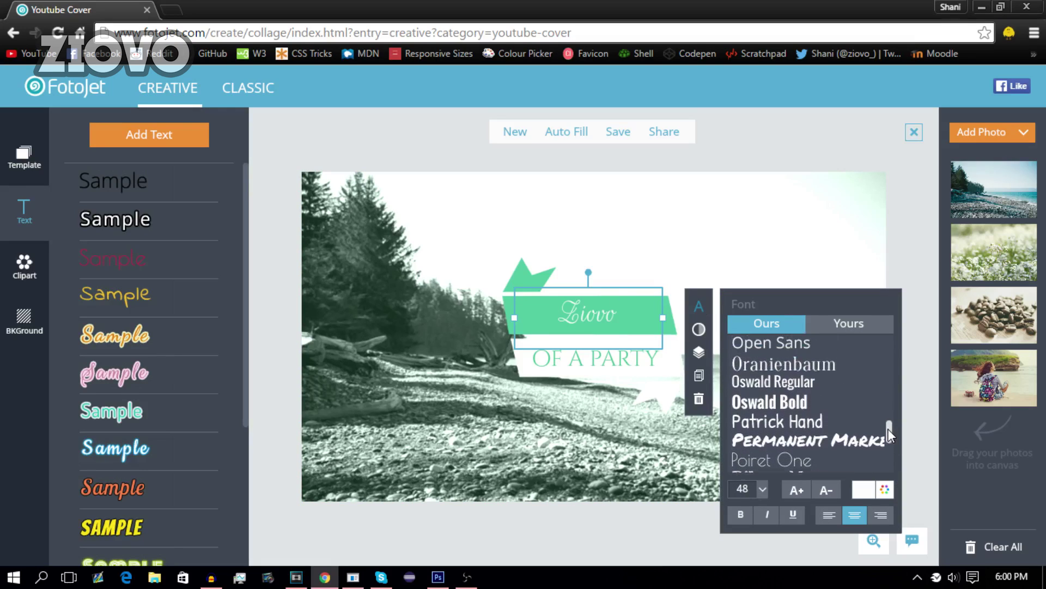
{"action": "left_click", "coordinate": [871, 445]}
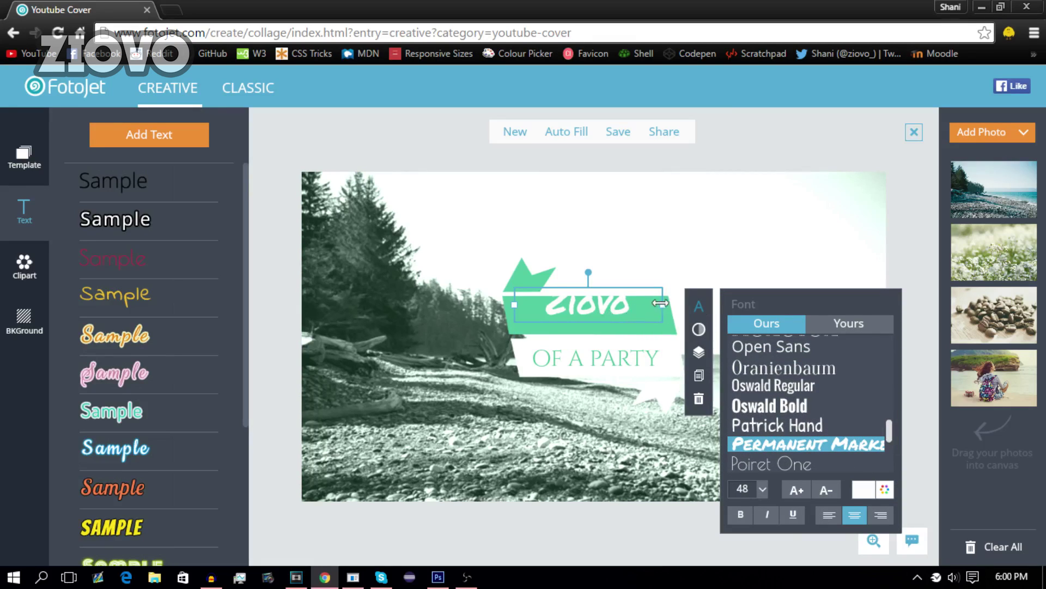
{"action": "left_click_drag", "start_coordinate": [661, 290], "coordinate": [660, 297]}
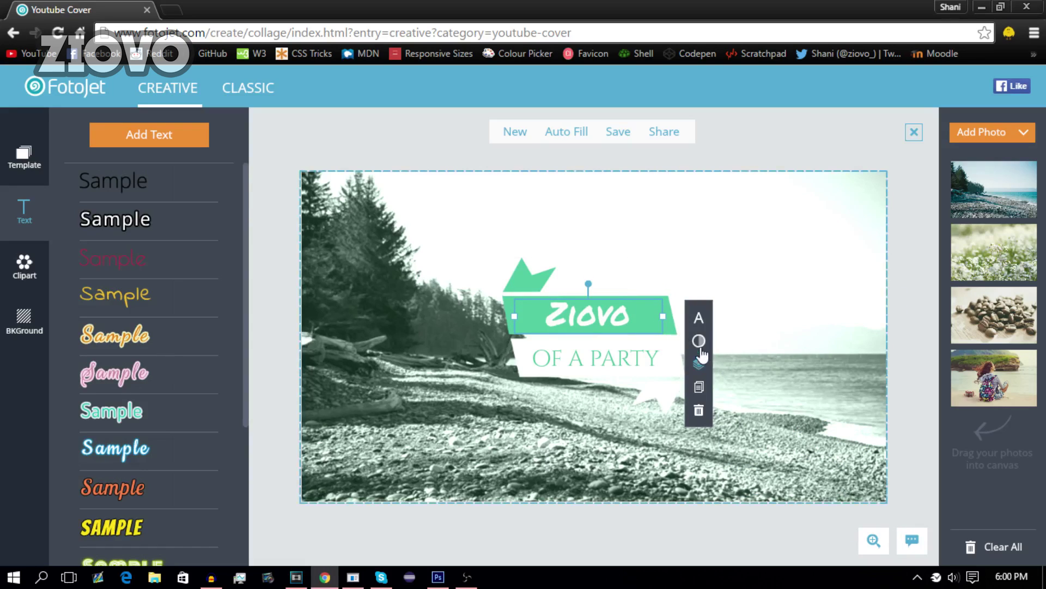
Step: Try glow and outline effects on Ziovo, then remove both to leave the text plain
{"action": "left_click", "coordinate": [700, 341]}
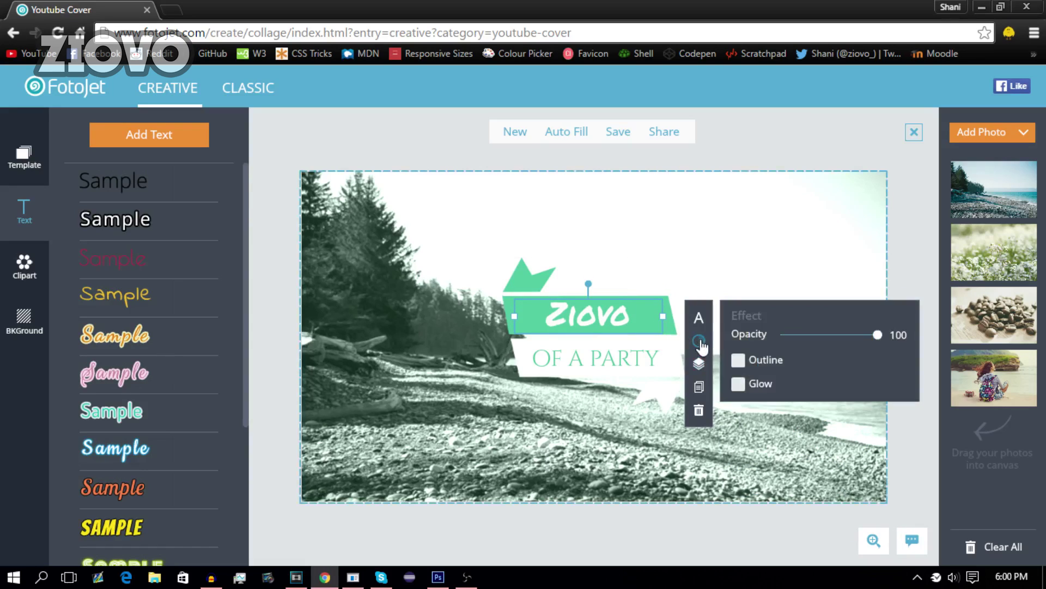
{"action": "left_click", "coordinate": [738, 385]}
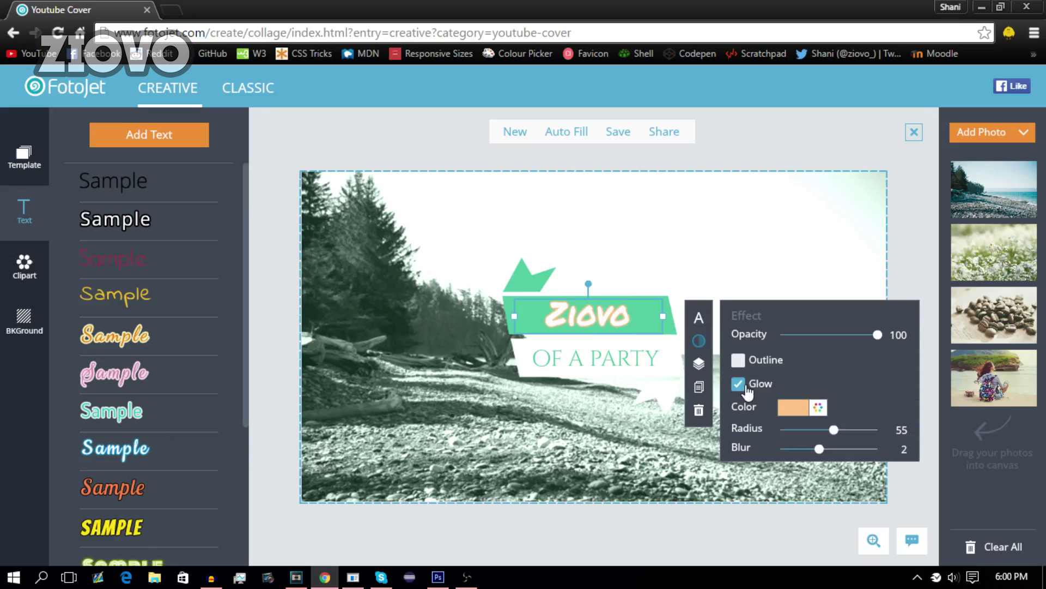
{"action": "left_click", "coordinate": [740, 385]}
{"action": "left_click", "coordinate": [739, 361]}
{"action": "left_click", "coordinate": [741, 362]}
{"action": "left_click", "coordinate": [699, 364]}
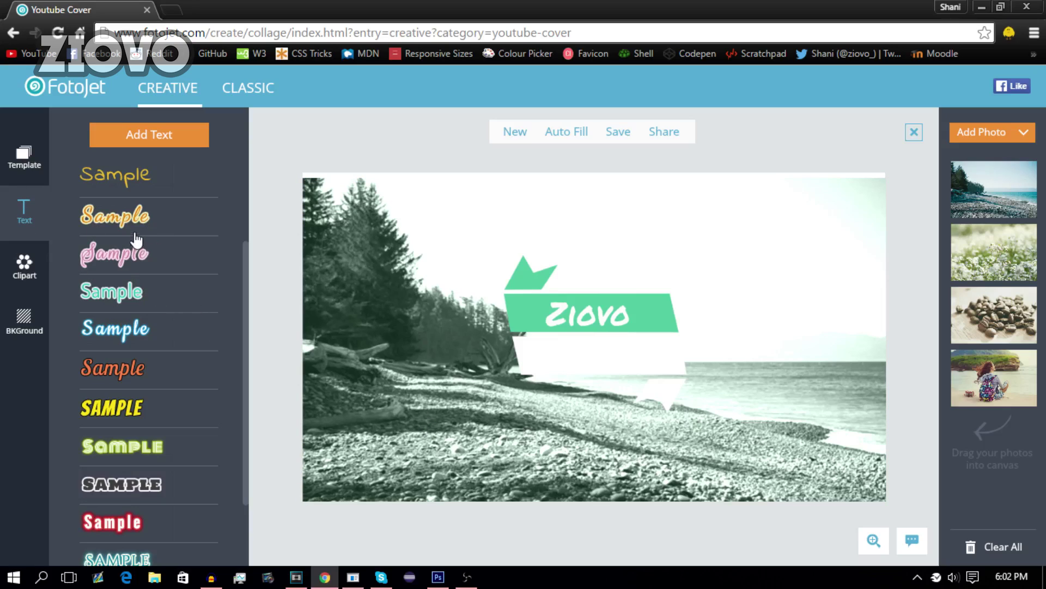
Step: Add a mint-styled text box reading 'VLOGS'
{"action": "left_click", "coordinate": [138, 295]}
{"action": "double_click", "coordinate": [512, 334]}
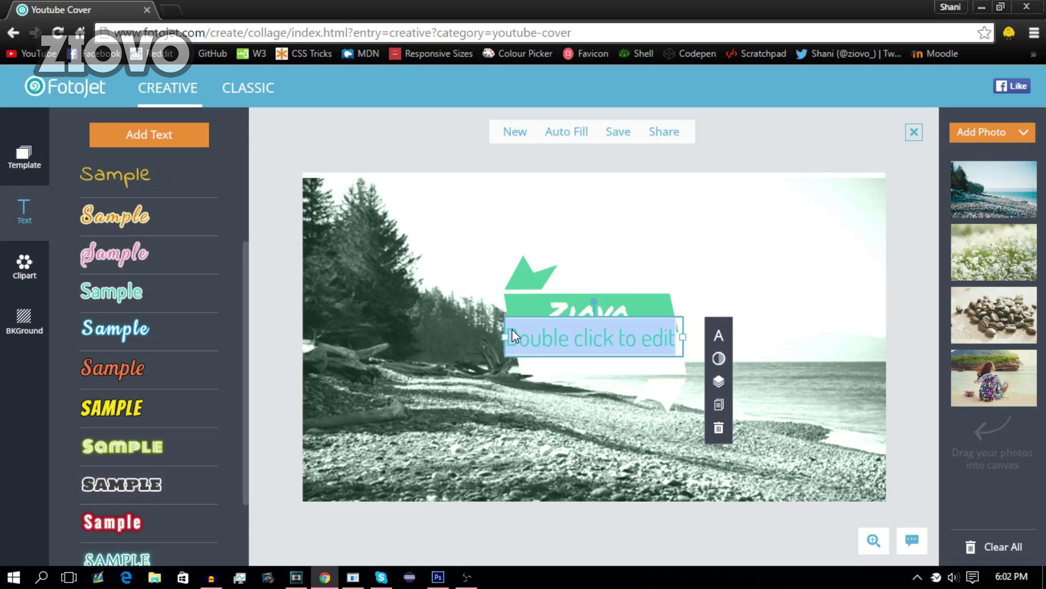
{"action": "type", "text": "VLOGS"}
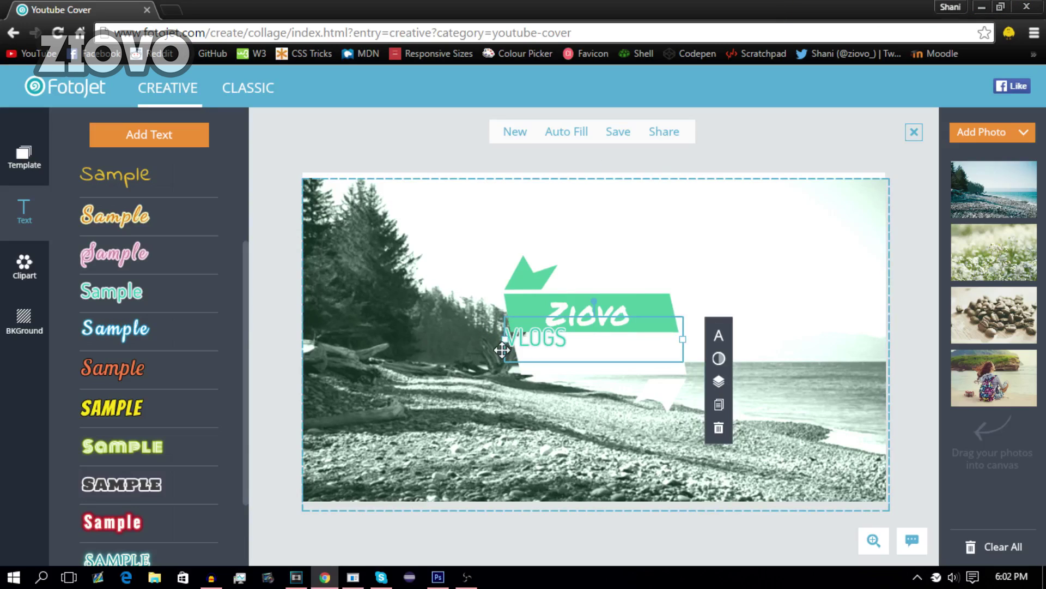
Step: Position VLOGS beneath Ziovo and realign the beach photo so it fills the canvas
{"action": "left_click", "coordinate": [502, 329]}
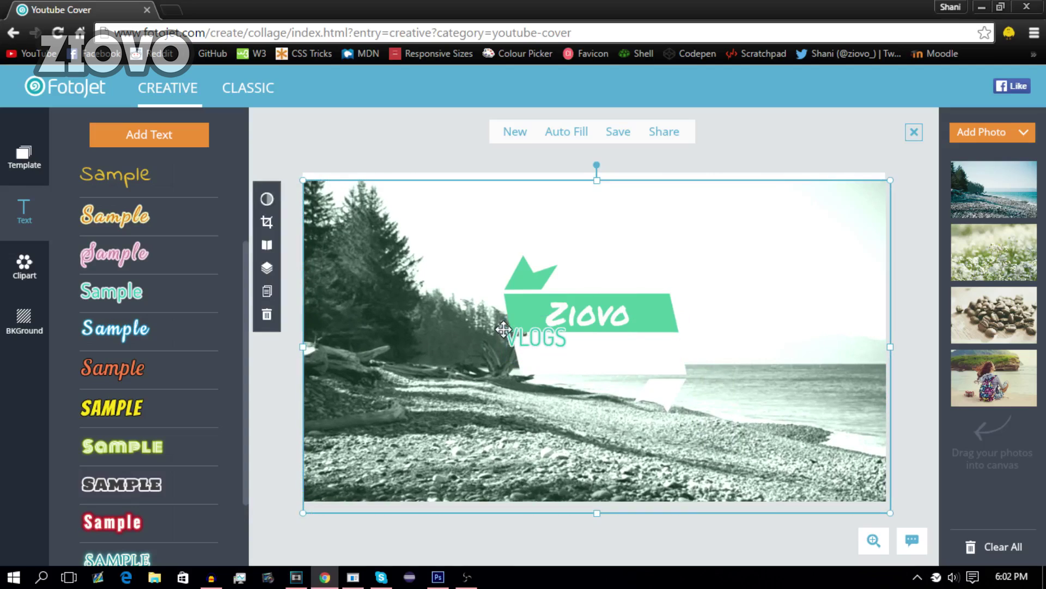
{"action": "left_click_drag", "start_coordinate": [503, 329], "coordinate": [578, 360]}
{"action": "left_click", "coordinate": [521, 343]}
{"action": "left_click", "coordinate": [927, 248]}
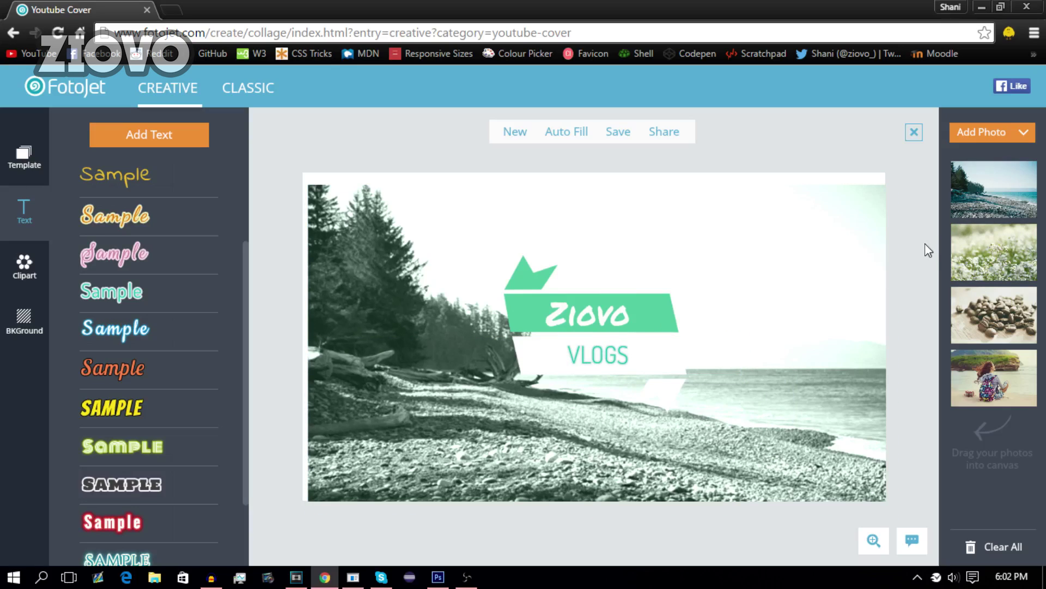
{"action": "left_click_drag", "start_coordinate": [870, 243], "coordinate": [857, 236]}
{"action": "left_click", "coordinate": [913, 262]}
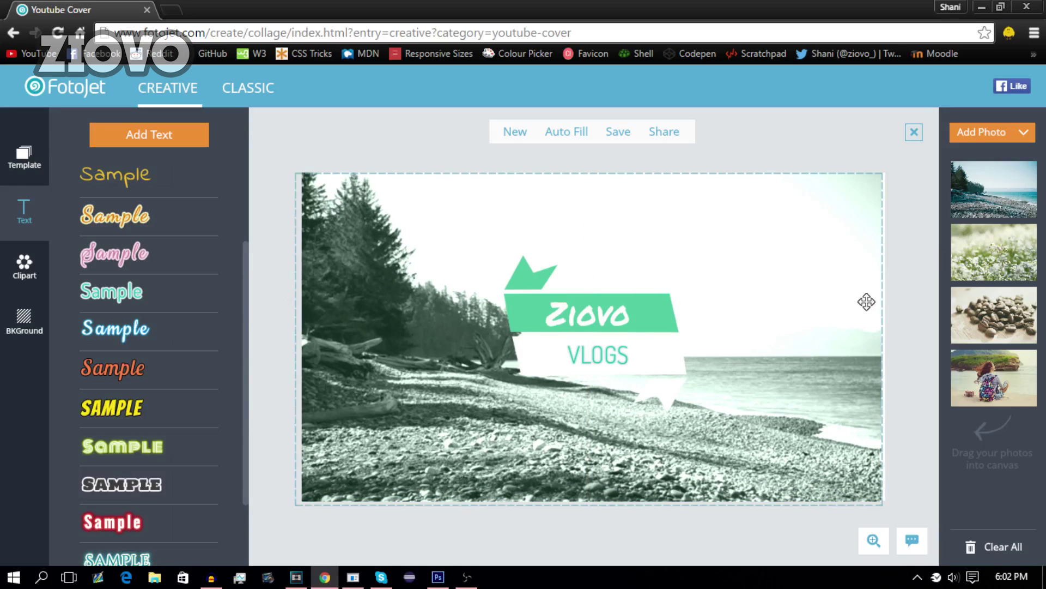
{"action": "left_click_drag", "start_coordinate": [867, 302], "coordinate": [870, 302]}
{"action": "left_click", "coordinate": [934, 292]}
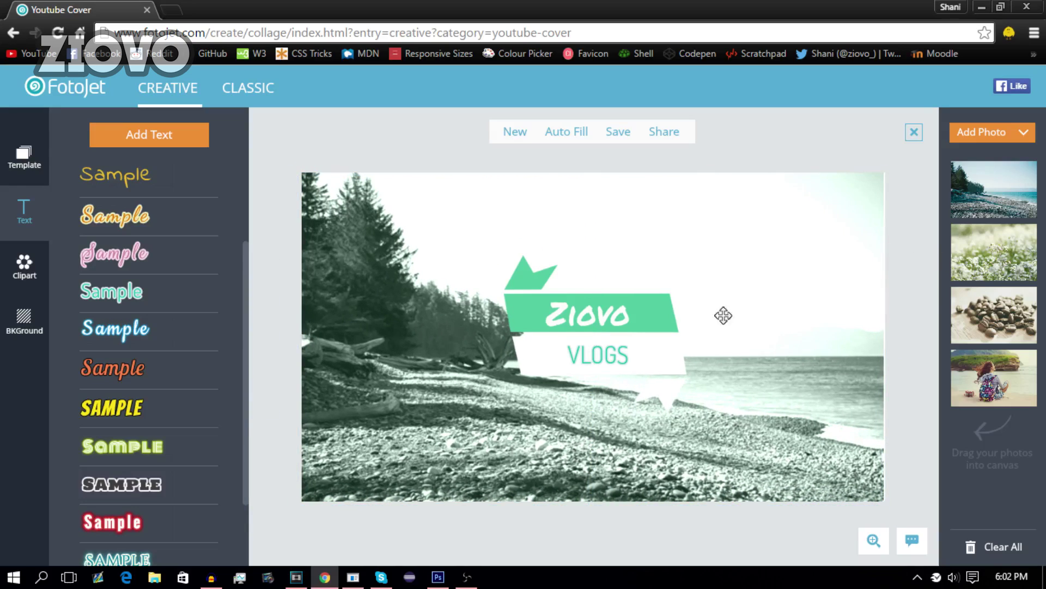
Step: Find the palm-tree hammock clipart under Lifestyle > Travel and drag it onto the banner
{"action": "left_click", "coordinate": [20, 277]}
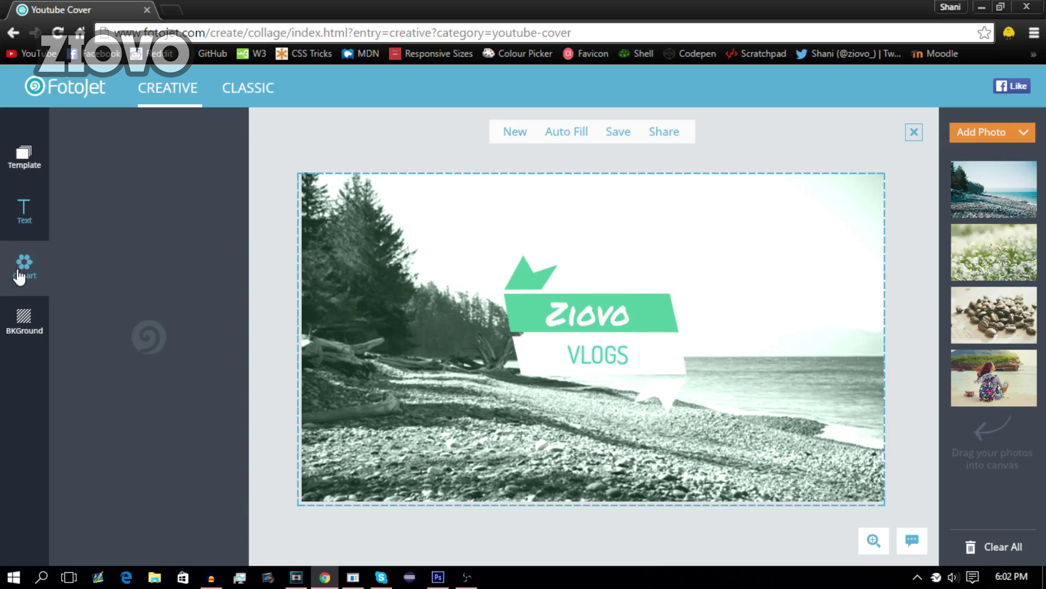
{"action": "scroll", "coordinate": [203, 213], "scroll_direction": "down", "scroll_amount": 1}
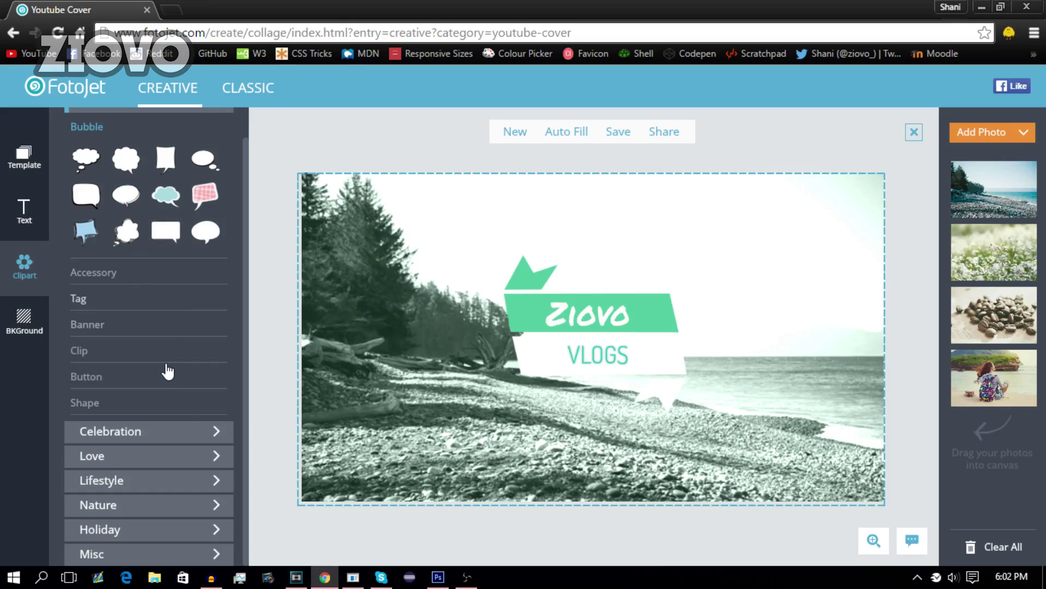
{"action": "left_click", "coordinate": [188, 456]}
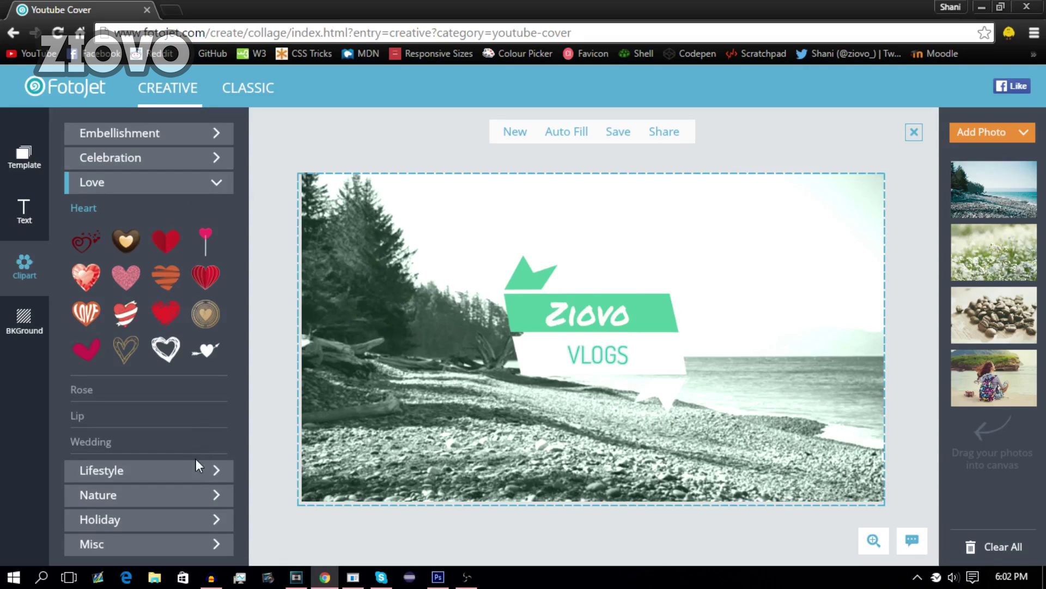
{"action": "left_click", "coordinate": [195, 470]}
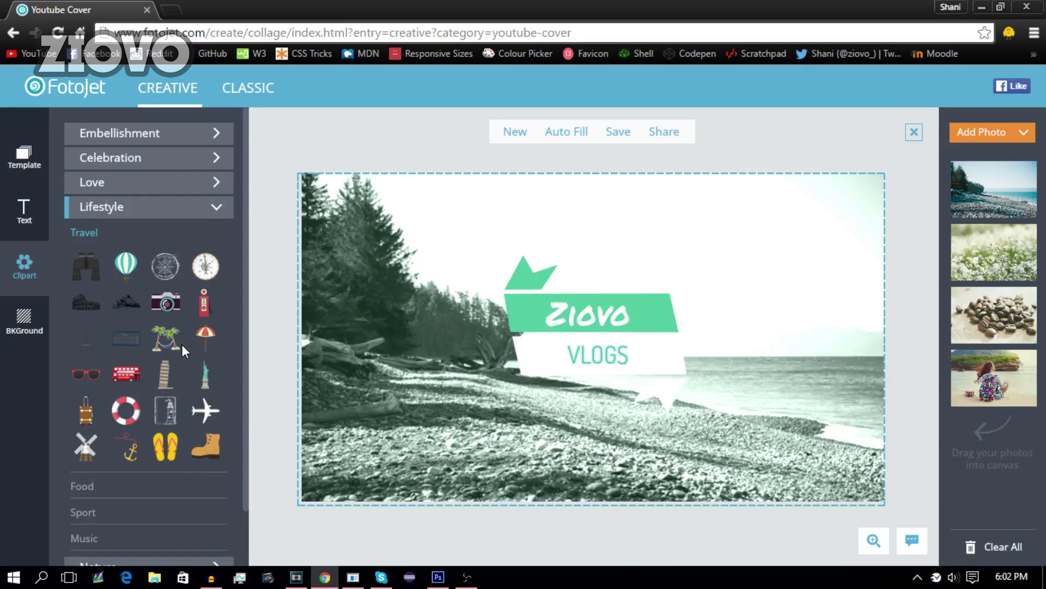
{"action": "left_click_drag", "start_coordinate": [181, 341], "coordinate": [431, 377]}
Step: Place and shrink the palm-tree clipart beside VLOGS, checking its Effect, Flip and Layer options
{"action": "left_click_drag", "start_coordinate": [665, 356], "coordinate": [672, 358]}
{"action": "left_click_drag", "start_coordinate": [708, 325], "coordinate": [654, 384]}
{"action": "left_click", "coordinate": [680, 356]}
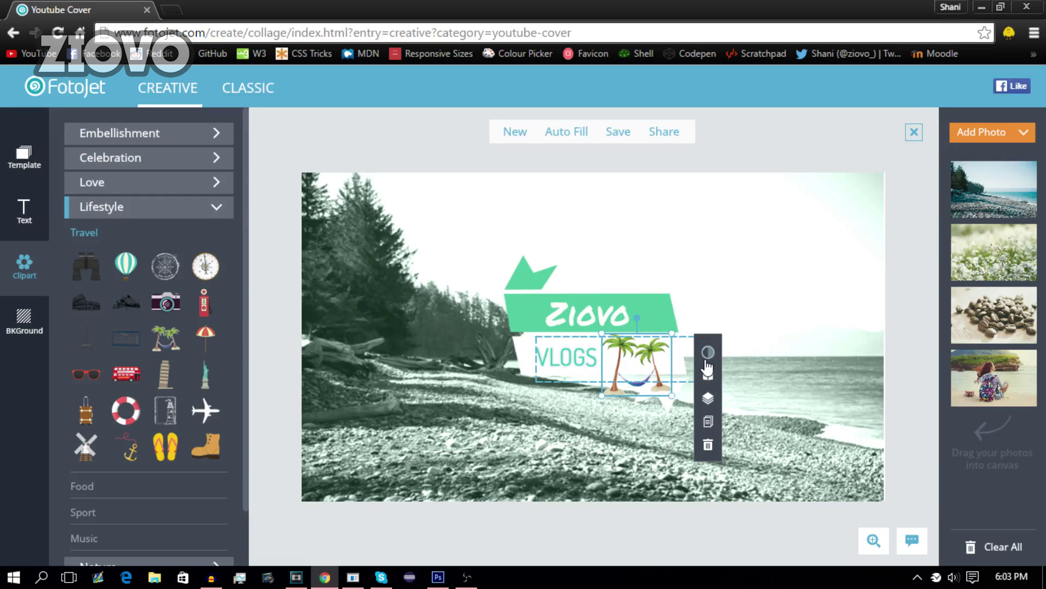
{"action": "left_click", "coordinate": [708, 375]}
{"action": "left_click", "coordinate": [707, 381]}
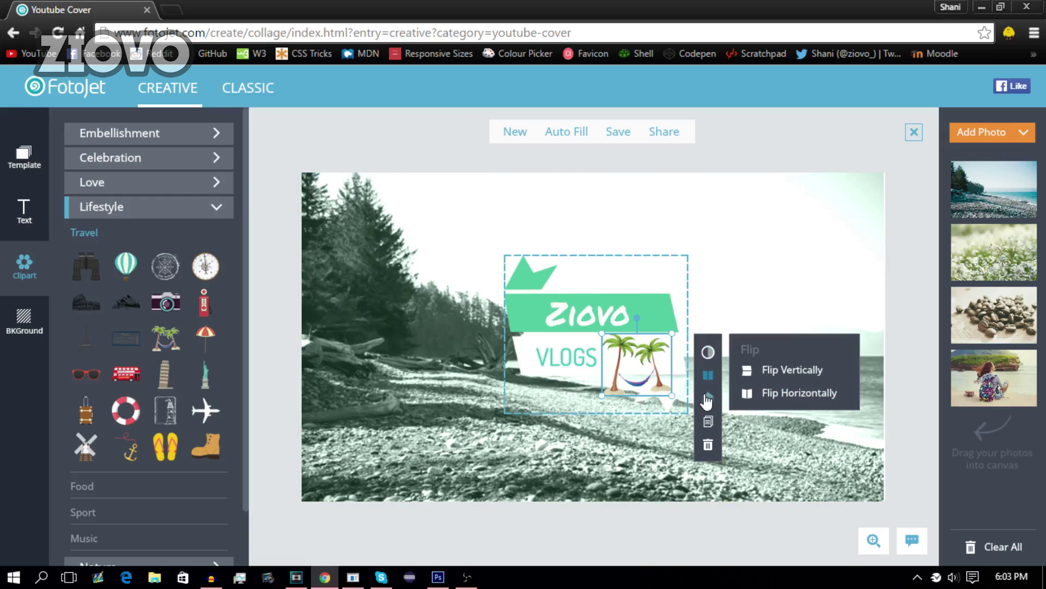
{"action": "left_click", "coordinate": [708, 397]}
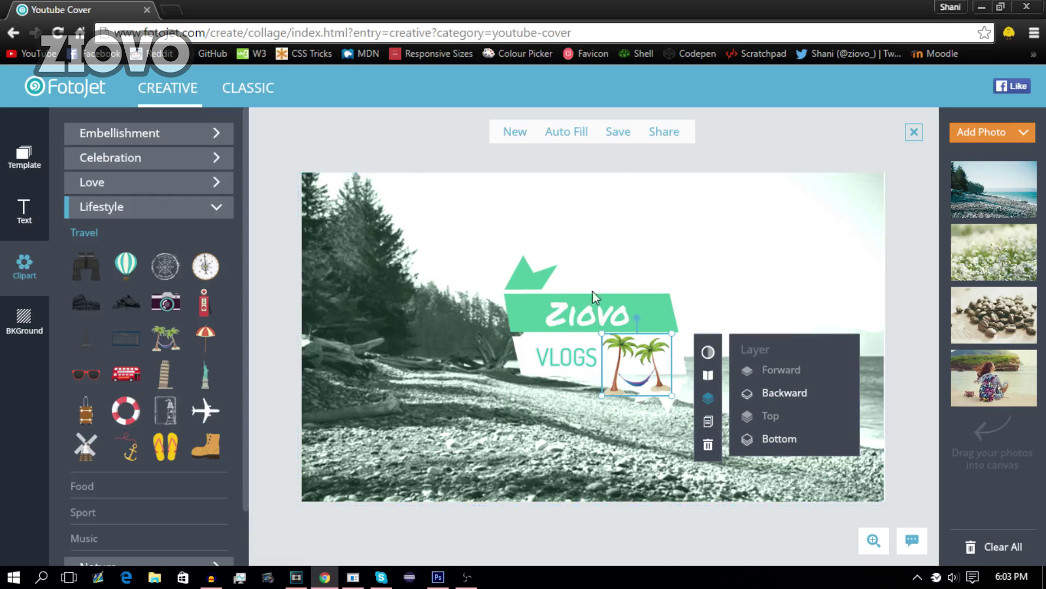
Step: Name the banner 'Test banner' and choose JPG format with High quality
{"action": "left_click", "coordinate": [619, 133]}
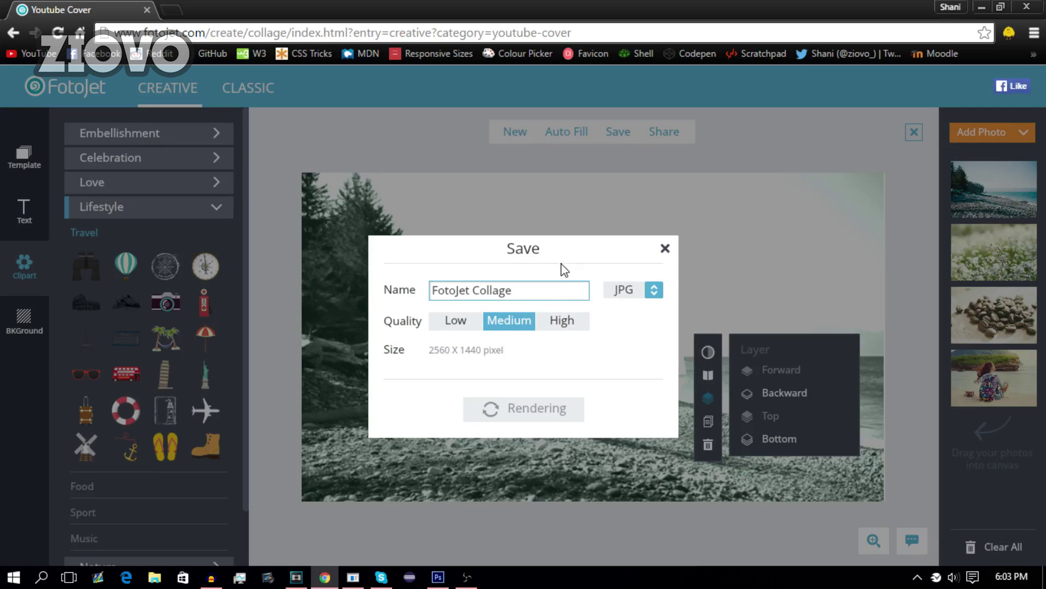
{"action": "left_click_drag", "start_coordinate": [552, 290], "coordinate": [327, 303]}
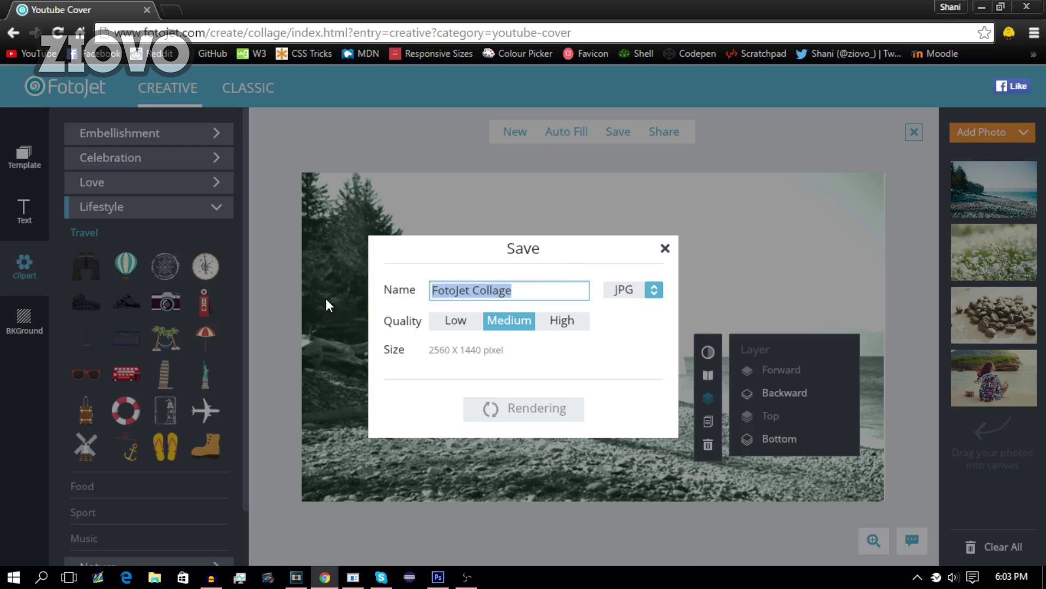
{"action": "type", "text": "Test banner"}
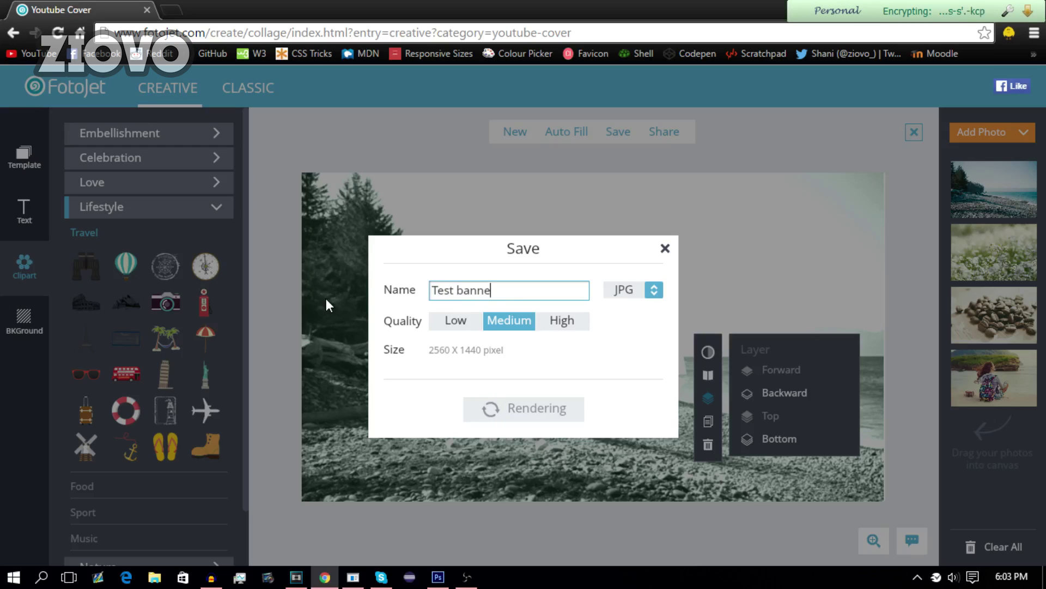
{"action": "left_click", "coordinate": [626, 291]}
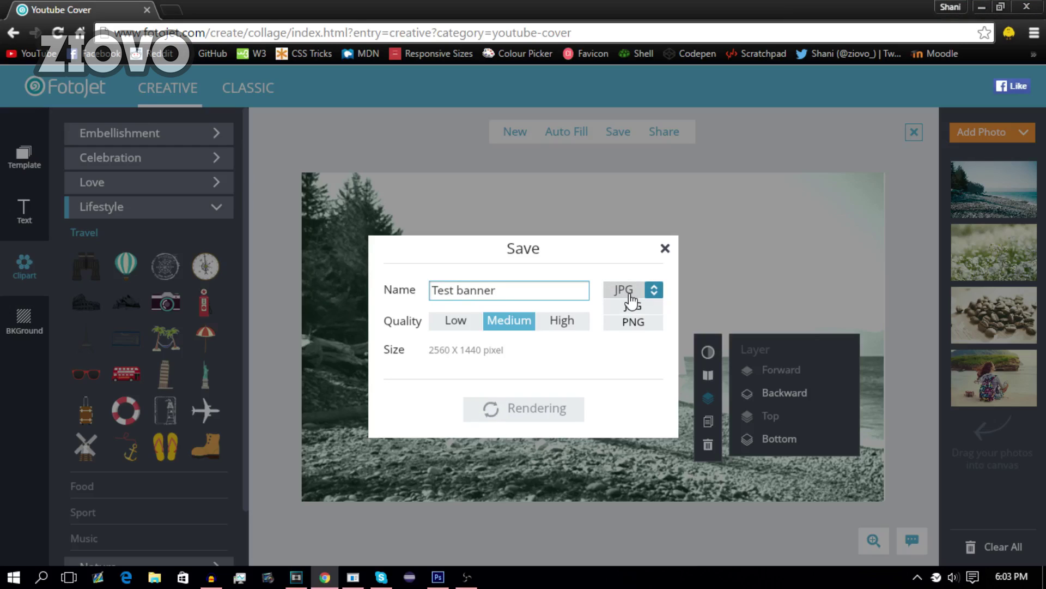
{"action": "left_click", "coordinate": [628, 297]}
{"action": "left_click", "coordinate": [631, 297]}
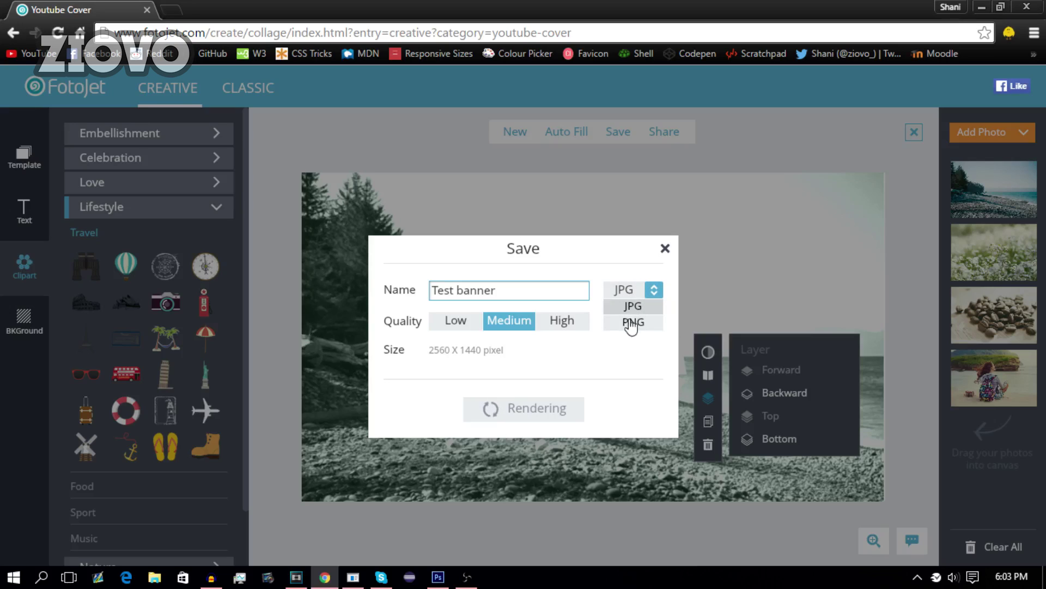
{"action": "left_click", "coordinate": [550, 328]}
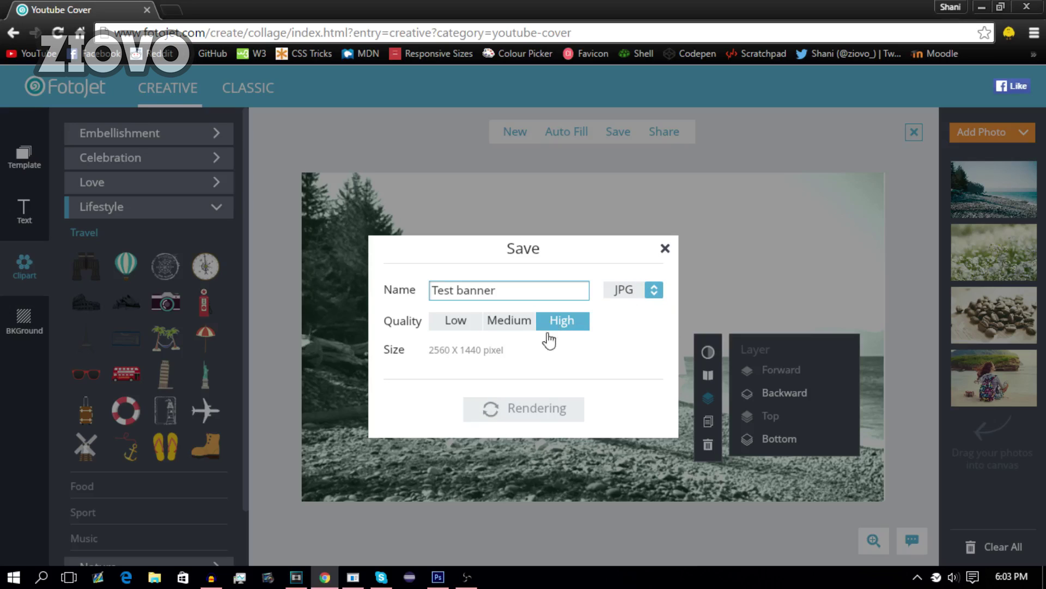